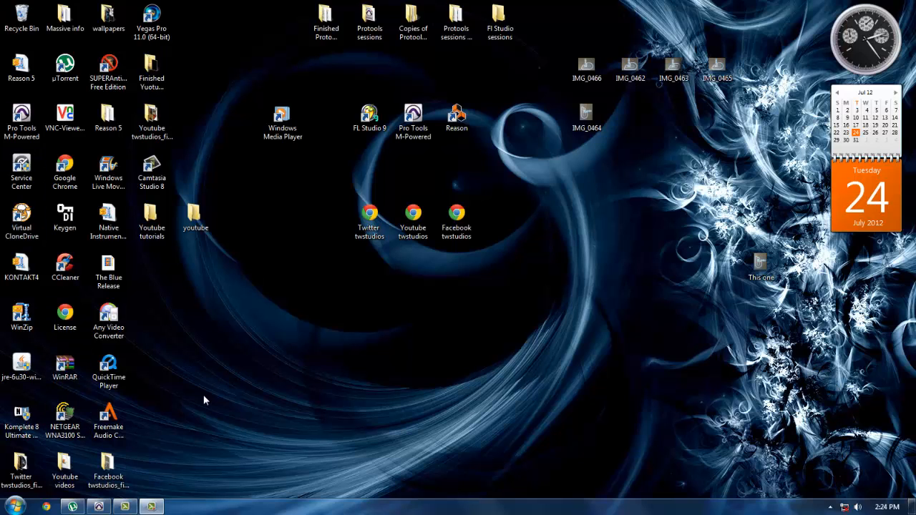
# Switch to Pro Tools, show the Mix window, and set Audio 5's volume to -1.0 and its left pan to 89
pyautogui.click(100, 508)
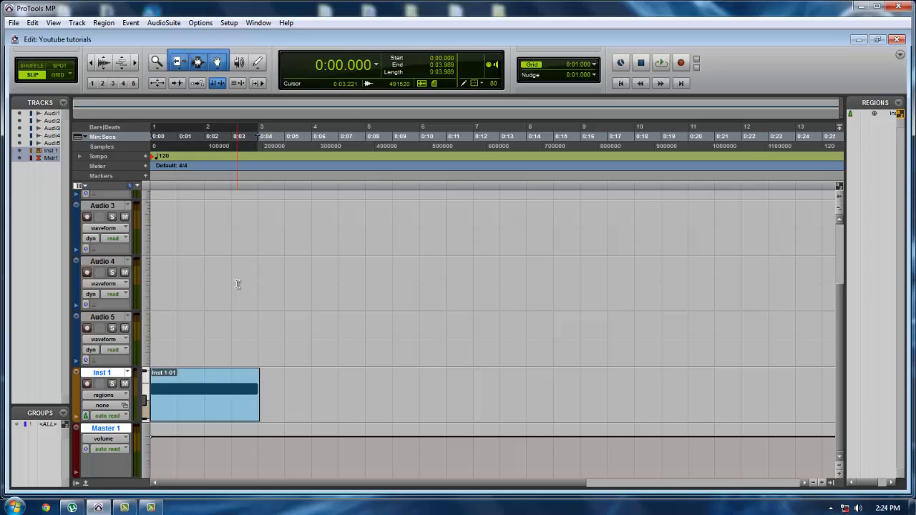
pyautogui.hotkey('ctrl', '=')
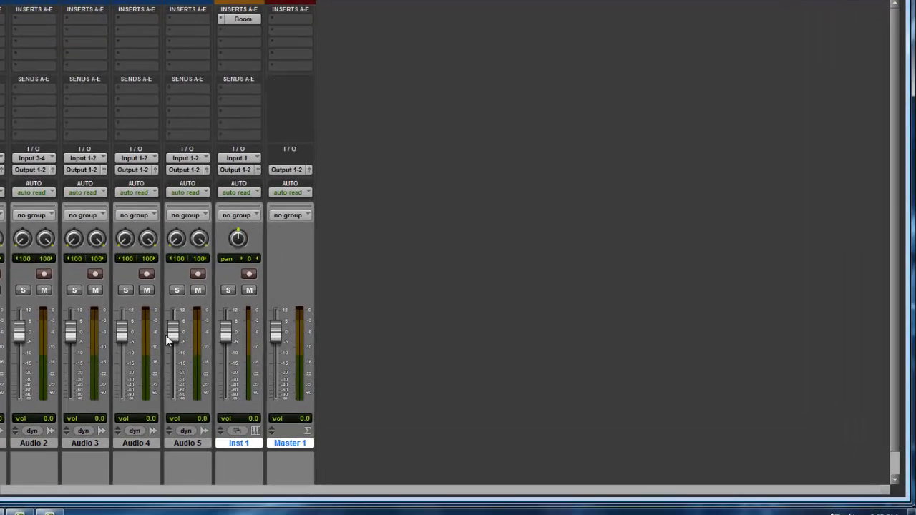
pyautogui.moveTo(99, 332)
pyautogui.mouseDown()
pyautogui.moveTo(100, 368)
pyautogui.moveTo(99, 336)
pyautogui.mouseUp()
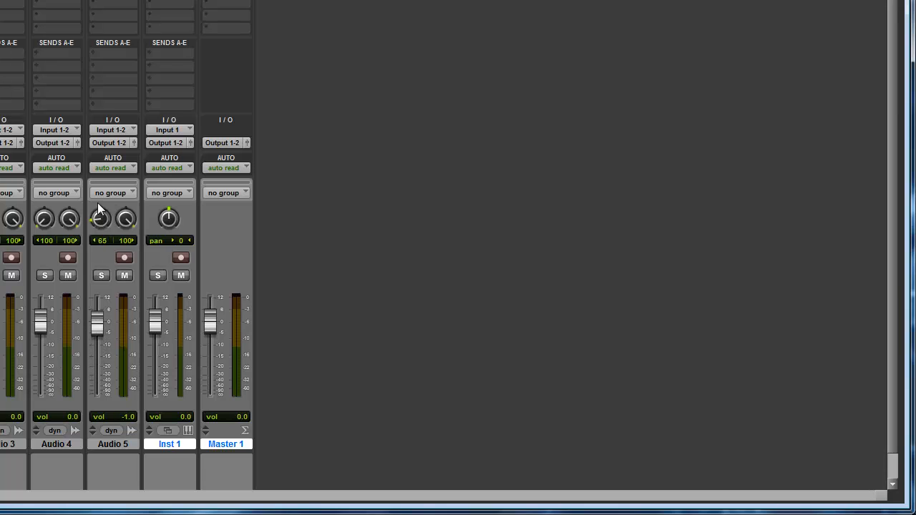
pyautogui.moveTo(97, 203); pyautogui.dragTo(88, 229)
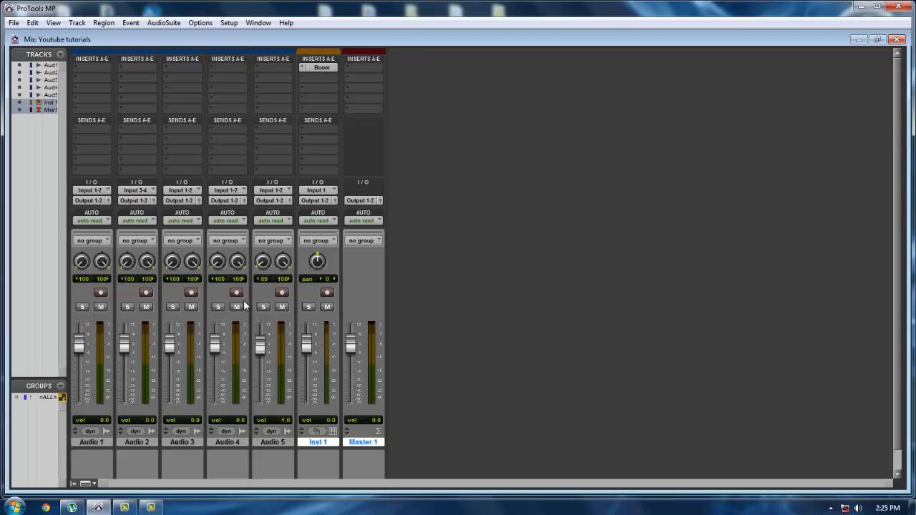
# Return to the Edit window, activate the Selector and Grabber tools individually, and re-enable the combined Smart Tool
pyautogui.hotkey('ctrl', '=')
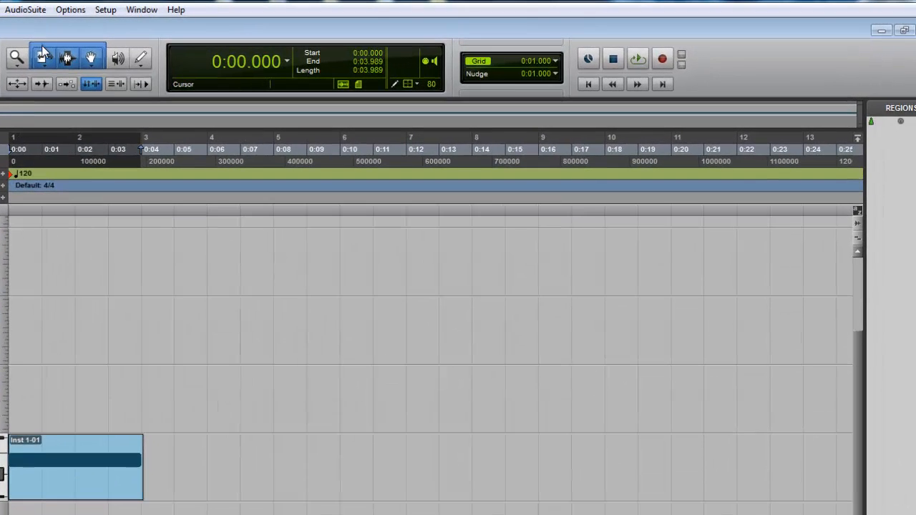
pyautogui.click(70, 58)
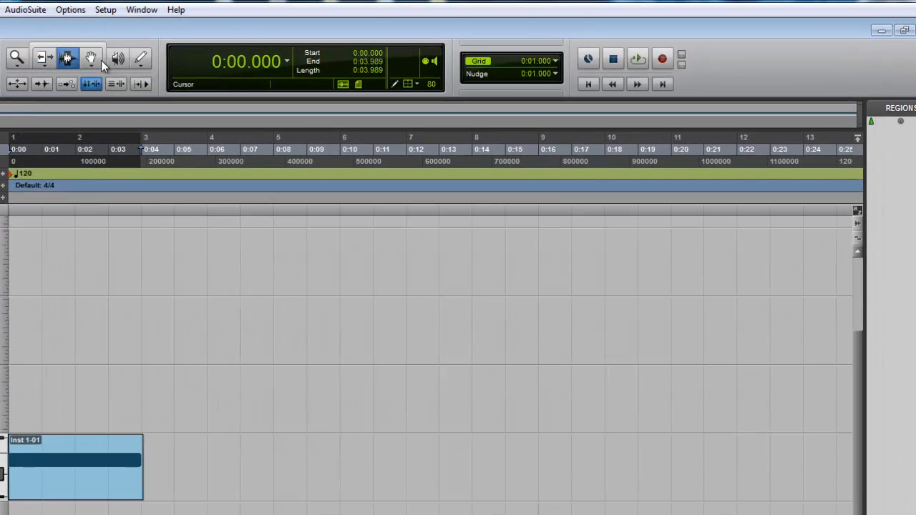
pyautogui.click(89, 59)
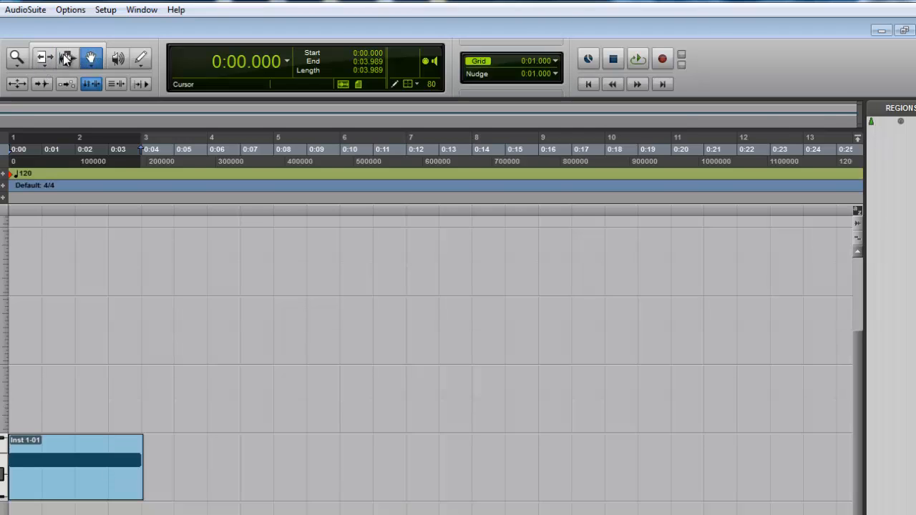
pyautogui.click(65, 46)
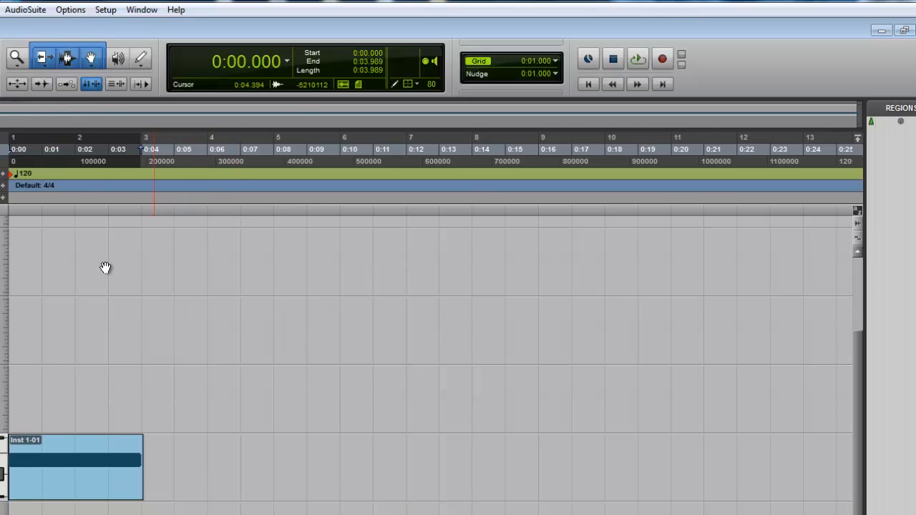
# Select a range about 2.3 seconds long on Audio 3, and then the whole Inst 1-01 region
pyautogui.moveTo(110, 256); pyautogui.dragTo(185, 262)
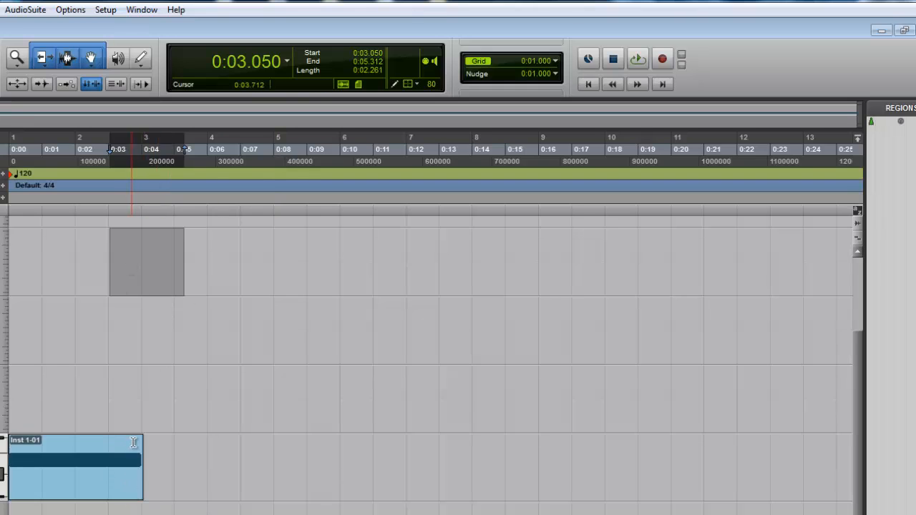
pyautogui.click(74, 474)
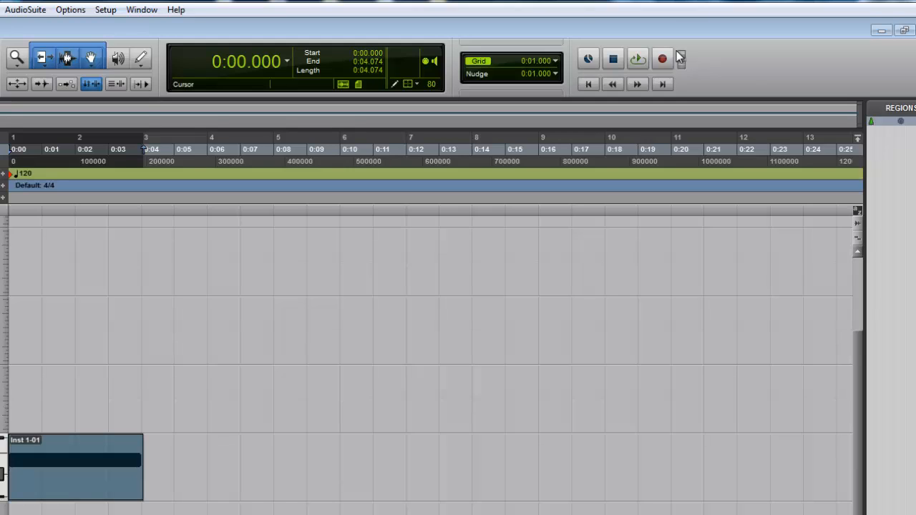
# Show the Mix window and examine the interface and bus input choices for Audio 1
pyautogui.hotkey('ctrl', '=')
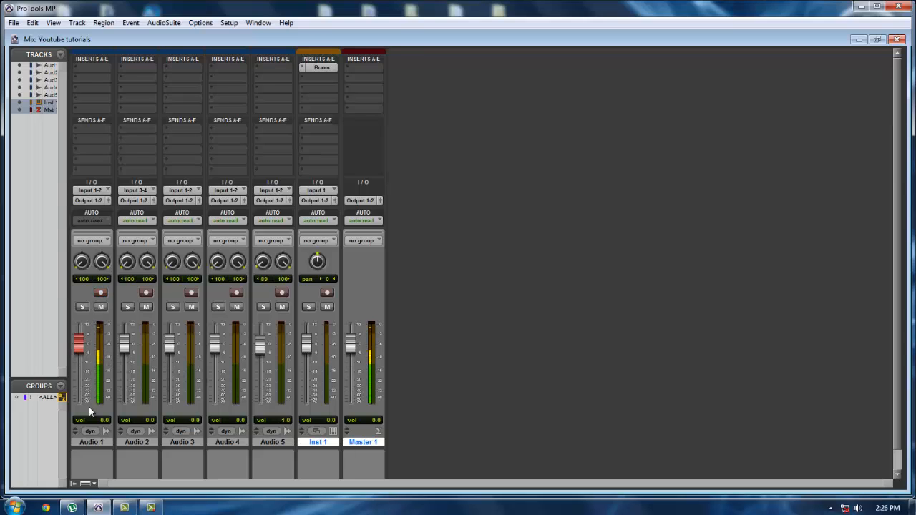
pyautogui.click(109, 191)
pyautogui.moveTo(106, 215)
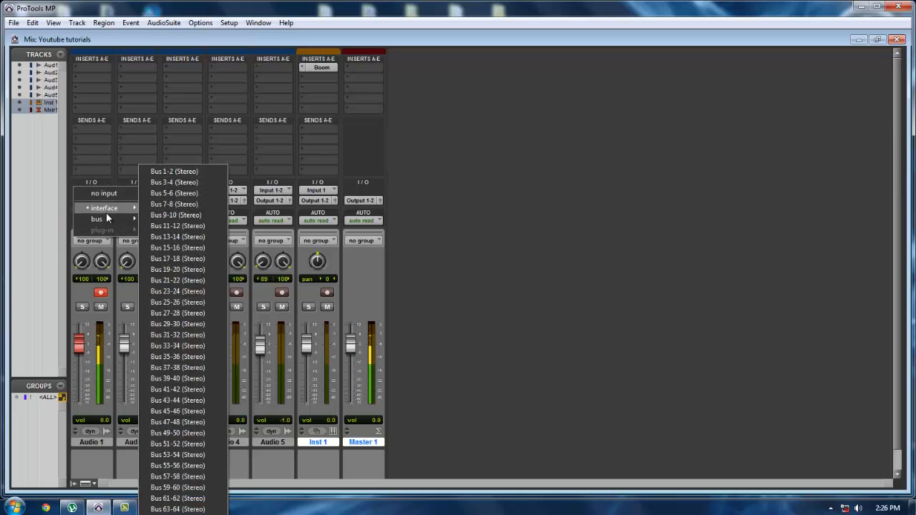
pyautogui.click(104, 177)
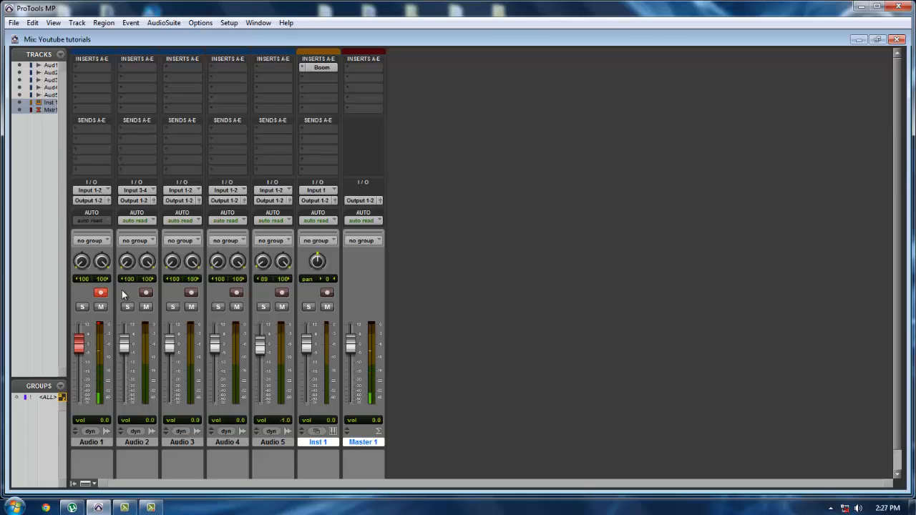
# Return to the Edit window and toggle Audio 1's record enable off and on again
pyautogui.hotkey('ctrl', '=')
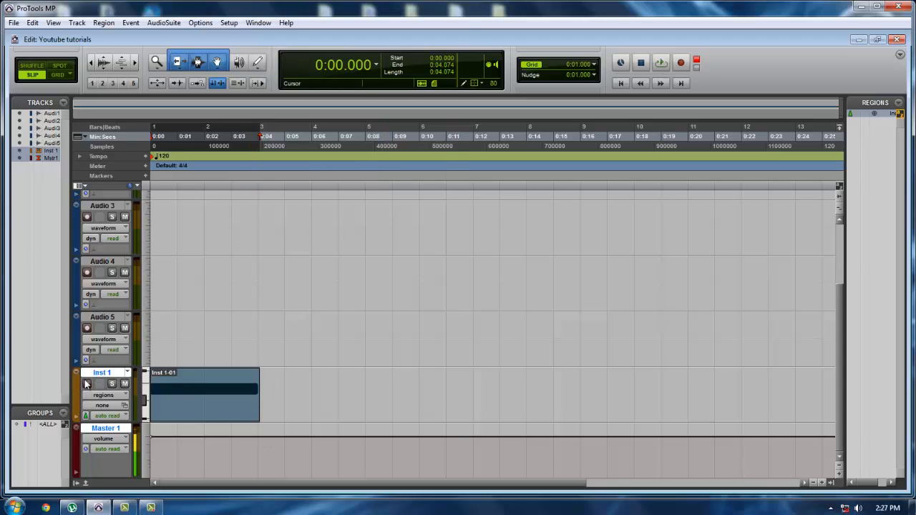
pyautogui.scroll(3, 116, 366)
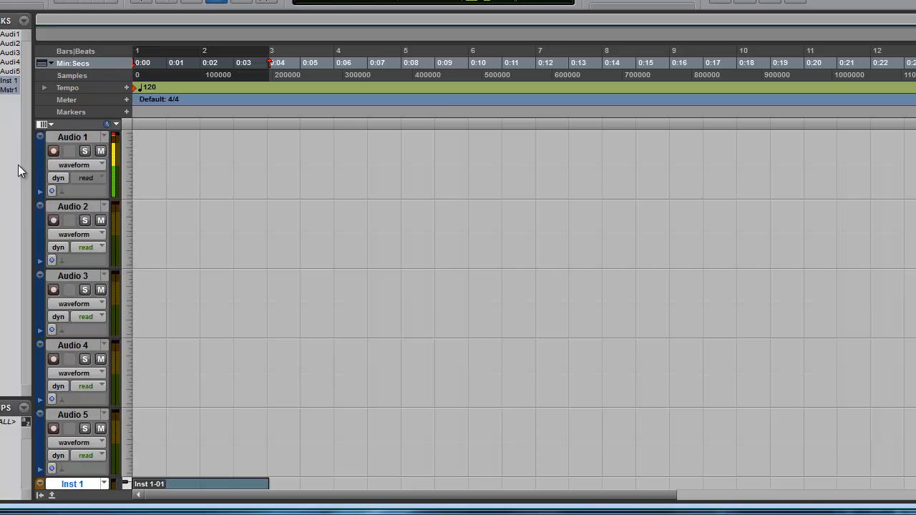
pyautogui.click(53, 151)
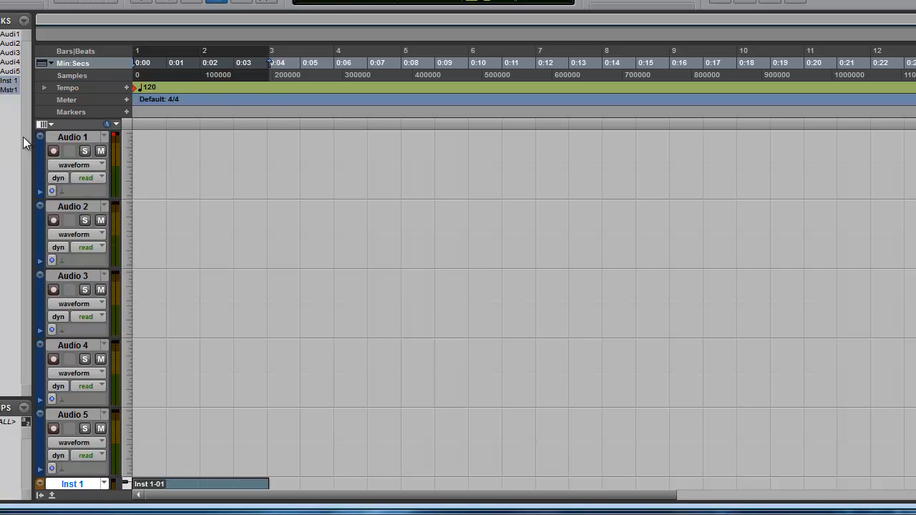
pyautogui.click(52, 151)
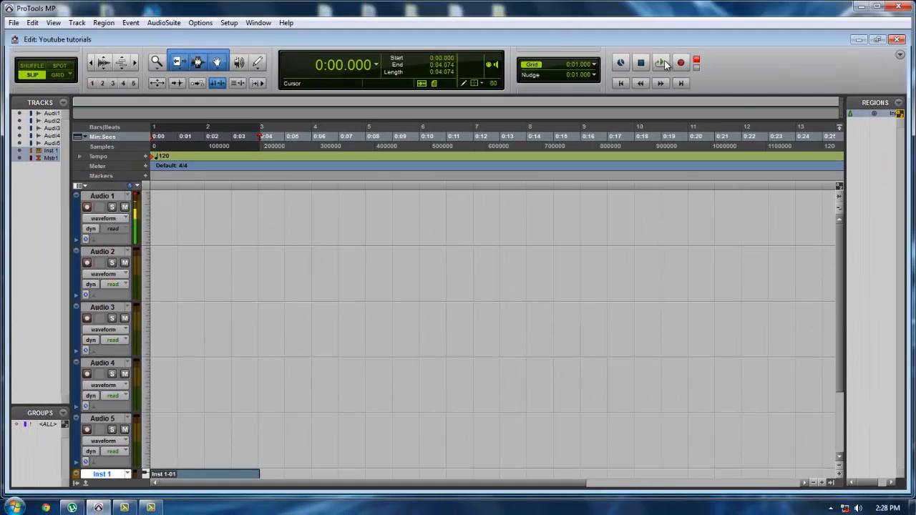
# Turn off loop playback and arm the transport for recording
pyautogui.rightClick(666, 65)
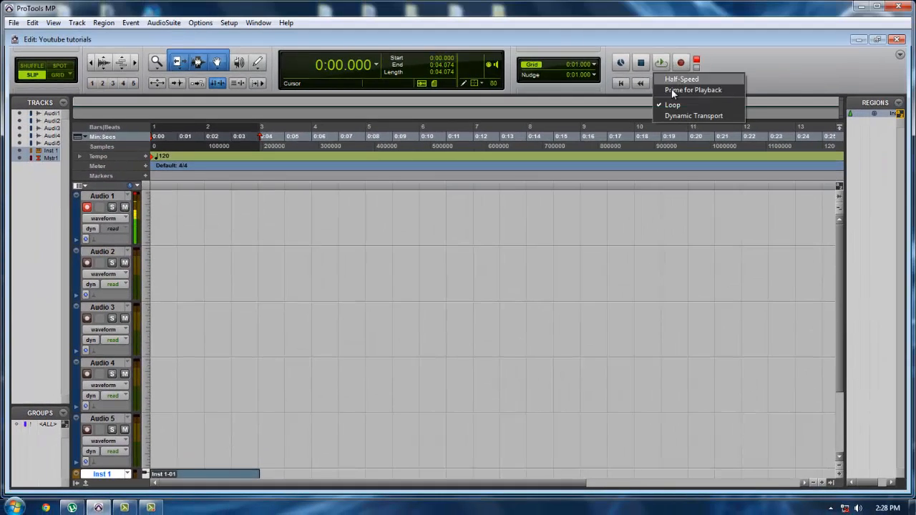
pyautogui.click(673, 106)
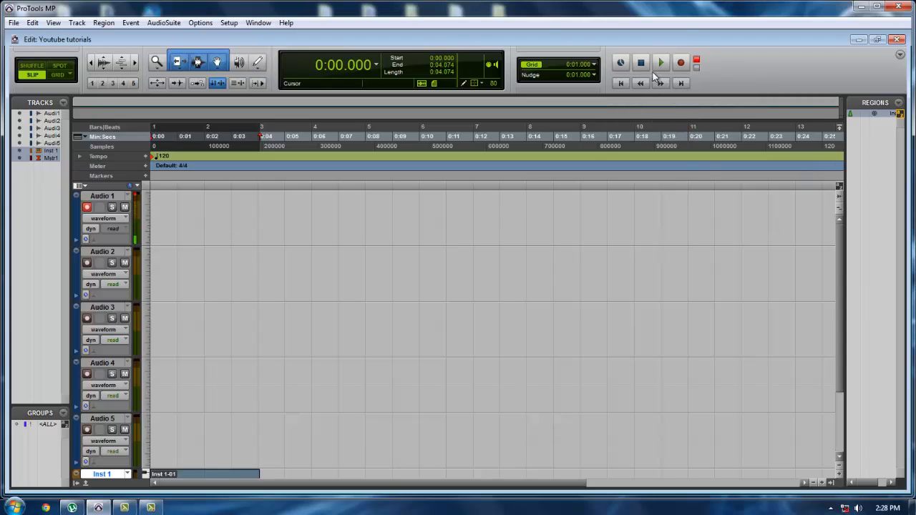
pyautogui.click(681, 64)
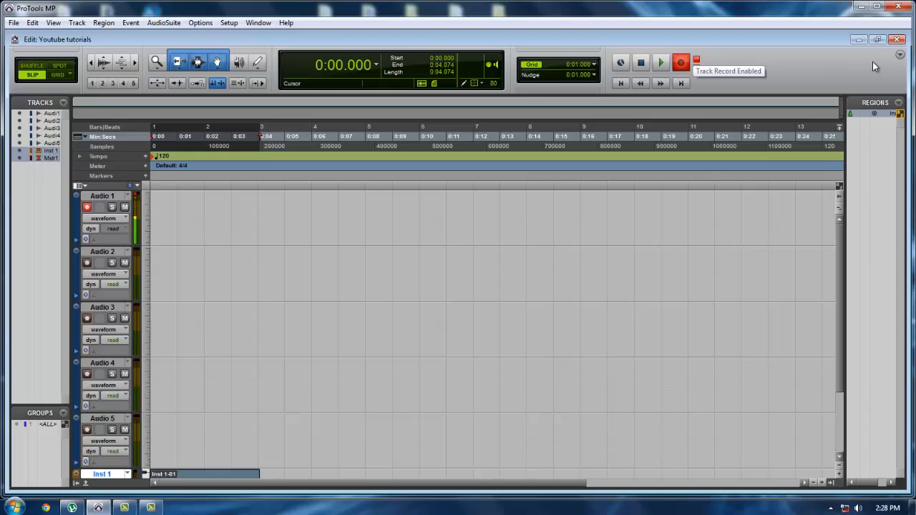
# Display the MIDI controls in the Edit window and toggle Wait for Note on and off again
pyautogui.click(901, 56)
pyautogui.click(891, 82)
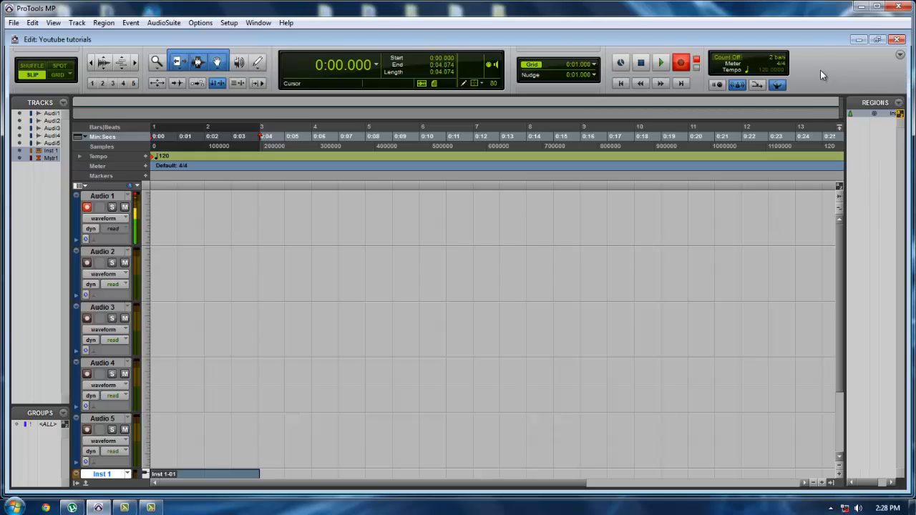
pyautogui.click(719, 85)
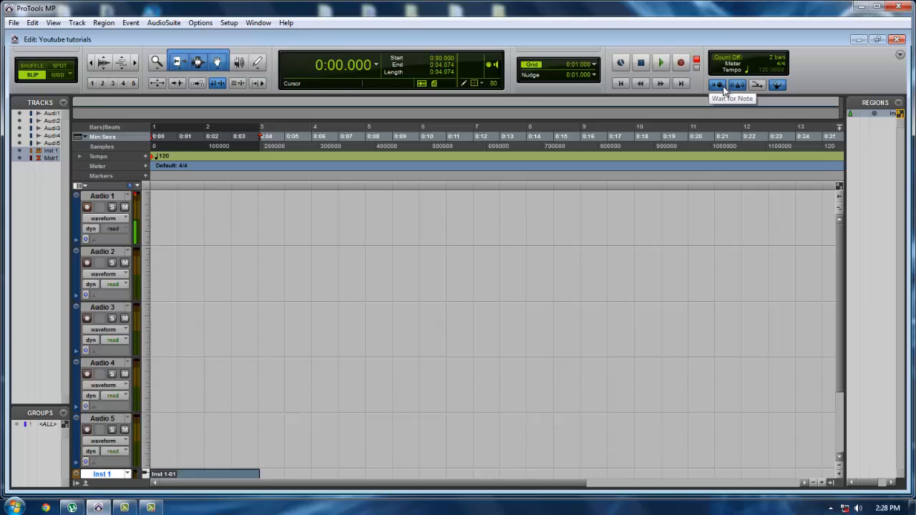
pyautogui.click(723, 85)
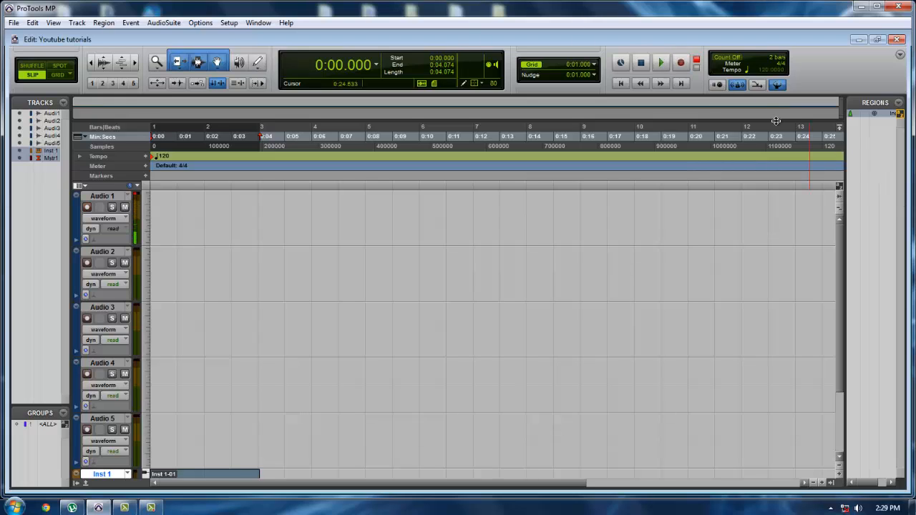
# Examine the Click/Countoff Options and the available track commands, including Create Click Track
pyautogui.doubleClick(736, 87)
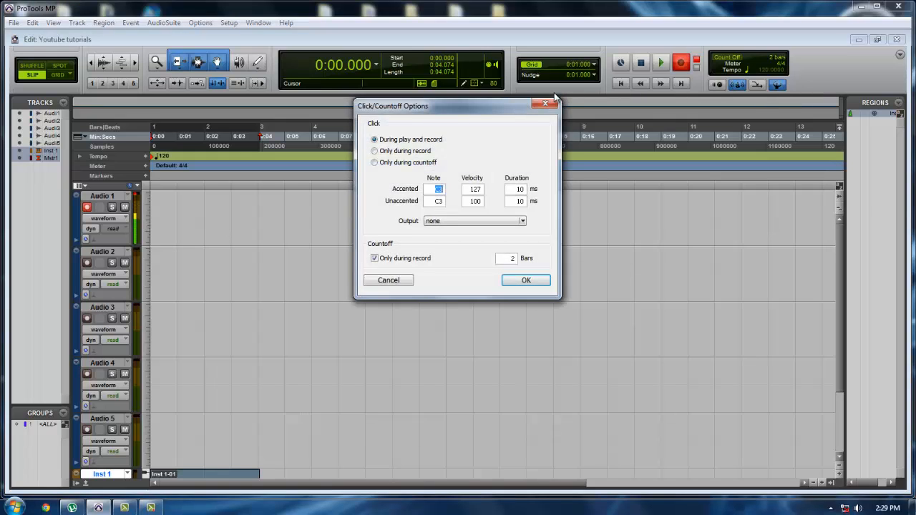
pyautogui.click(545, 103)
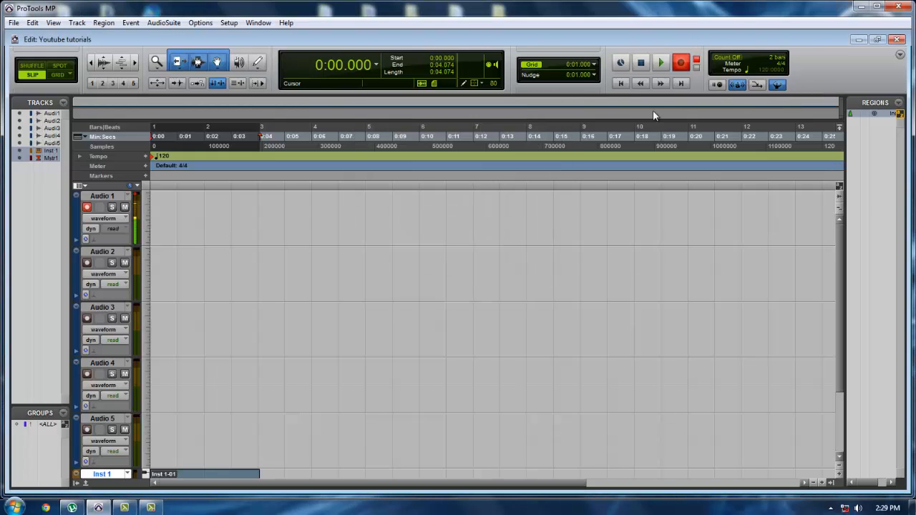
pyautogui.scroll(-3, 368, 364)
pyautogui.scroll(3, 369, 360)
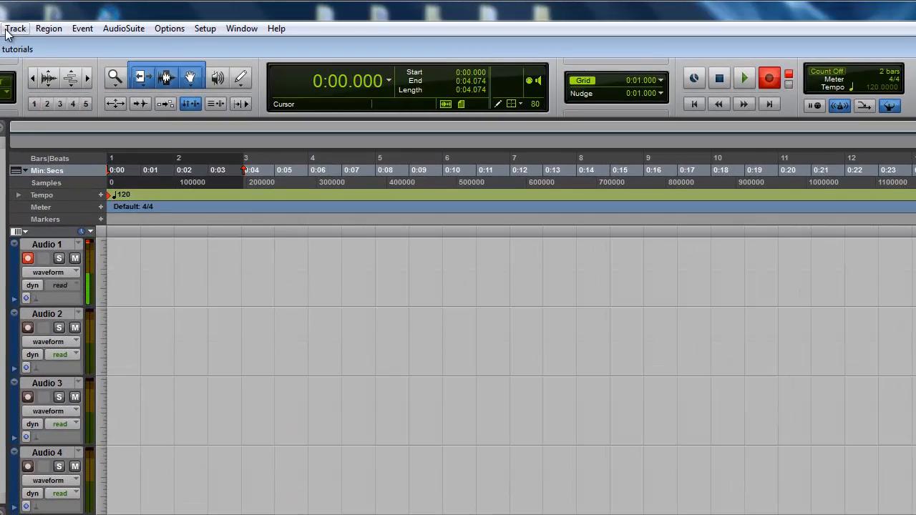
pyautogui.click(6, 30)
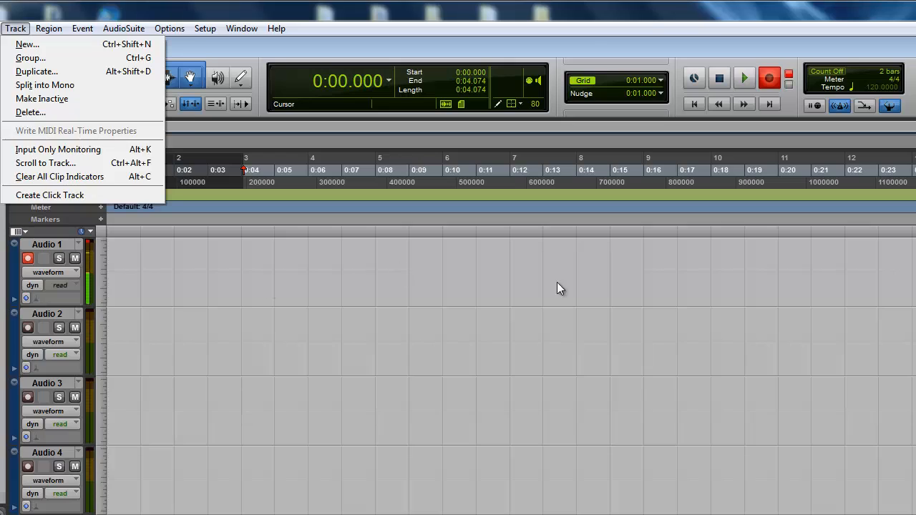
# Place the edit cursor at about 0:17.5 on Audio 1 and re-enable the Conductor so the tempo ruler is followed
pyautogui.click(695, 272)
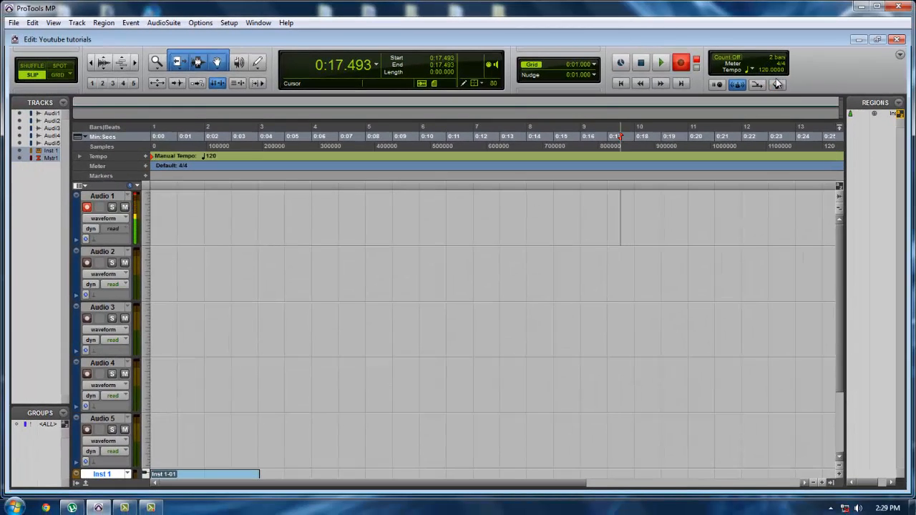
pyautogui.click(777, 85)
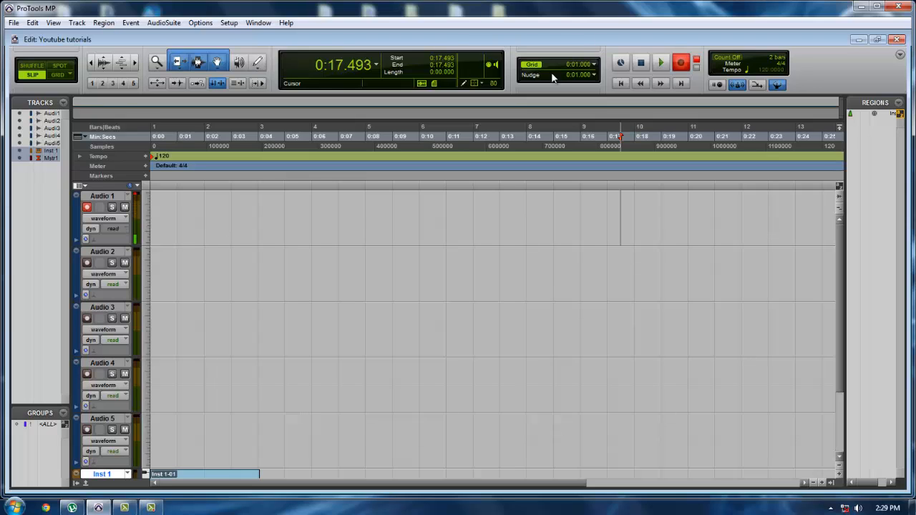
# Record about 17 seconds of audio on Audio 1 from the cursor position, and stop the recording
pyautogui.click(663, 61)
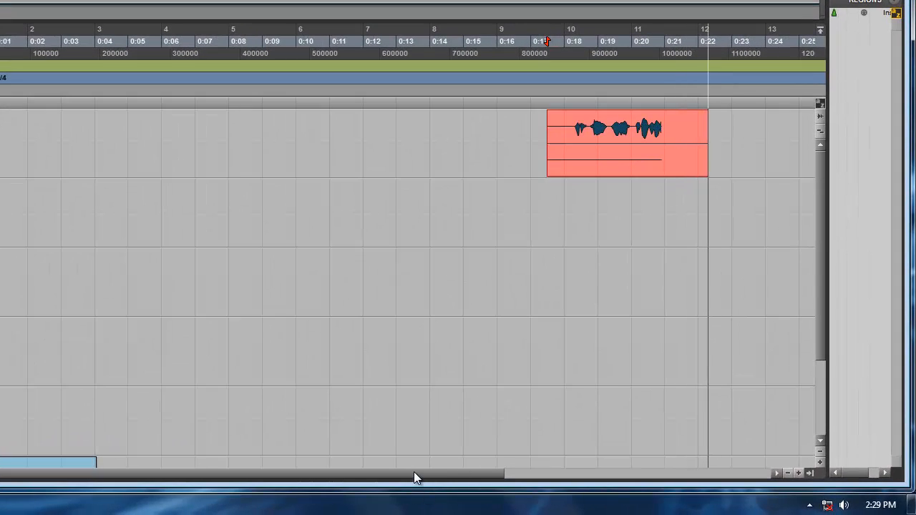
pyautogui.moveTo(435, 469); pyautogui.dragTo(444, 467)
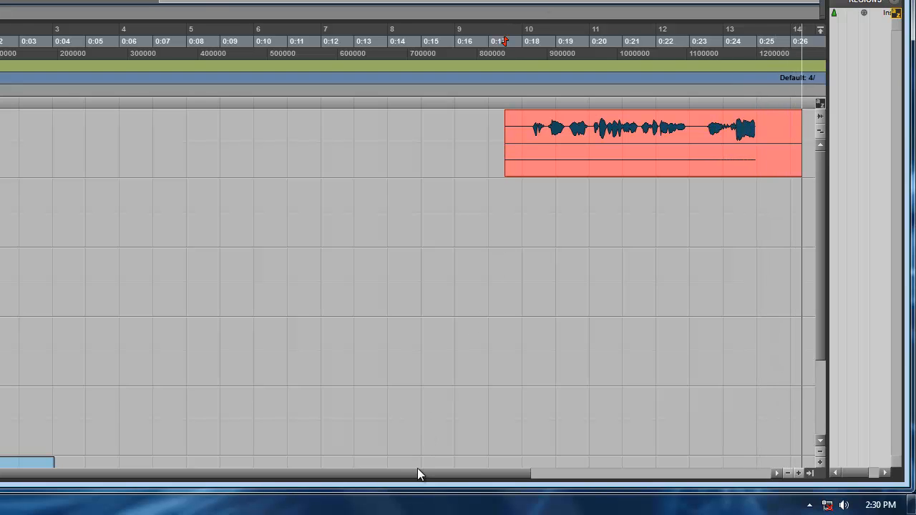
pyautogui.moveTo(419, 472); pyautogui.dragTo(604, 458)
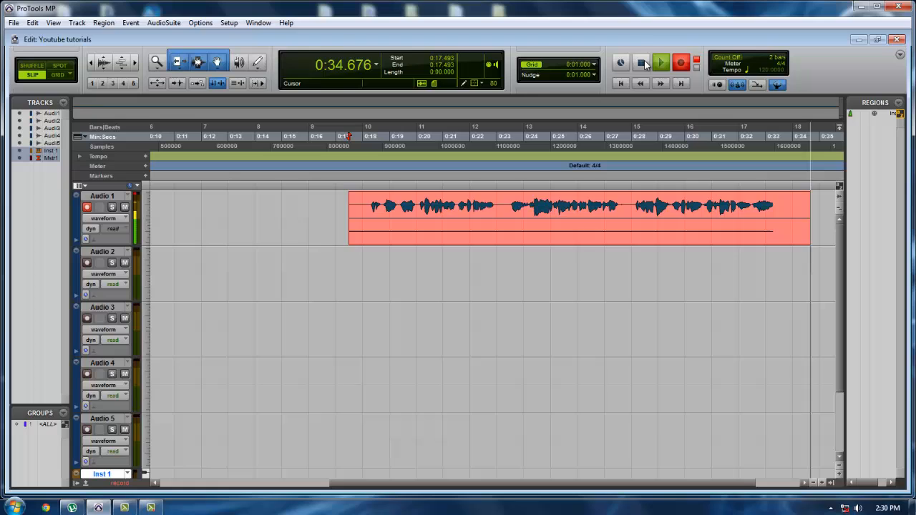
pyautogui.click(643, 63)
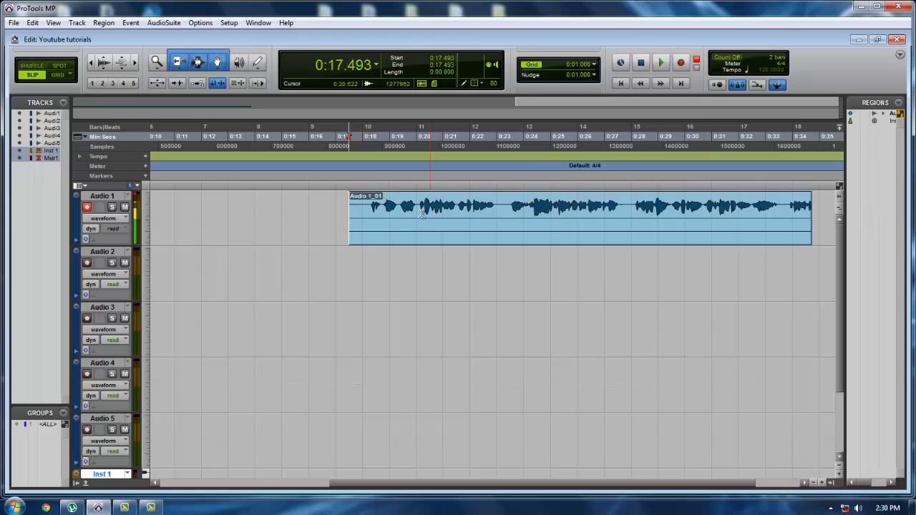
# Return to the session start and place the edit cursor at 0:17.365, just before the recorded region on Audio 1
pyautogui.press('Return')
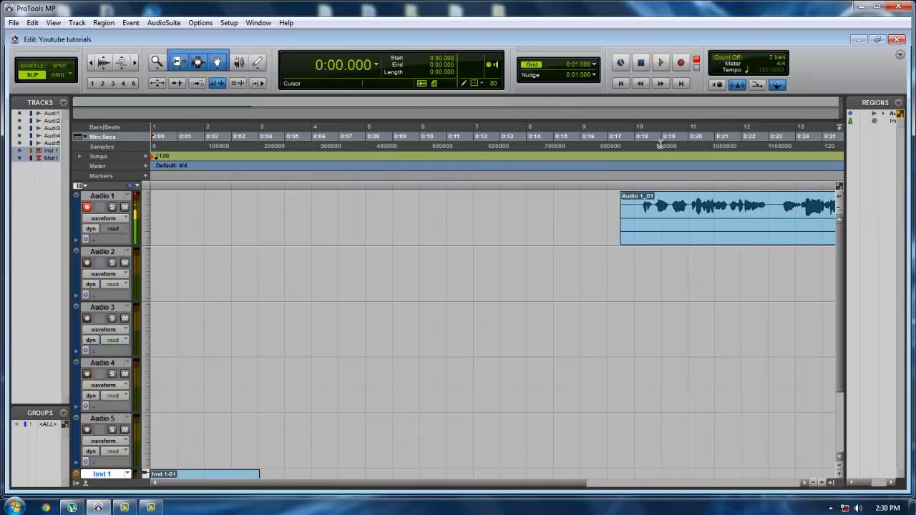
pyautogui.click(622, 204)
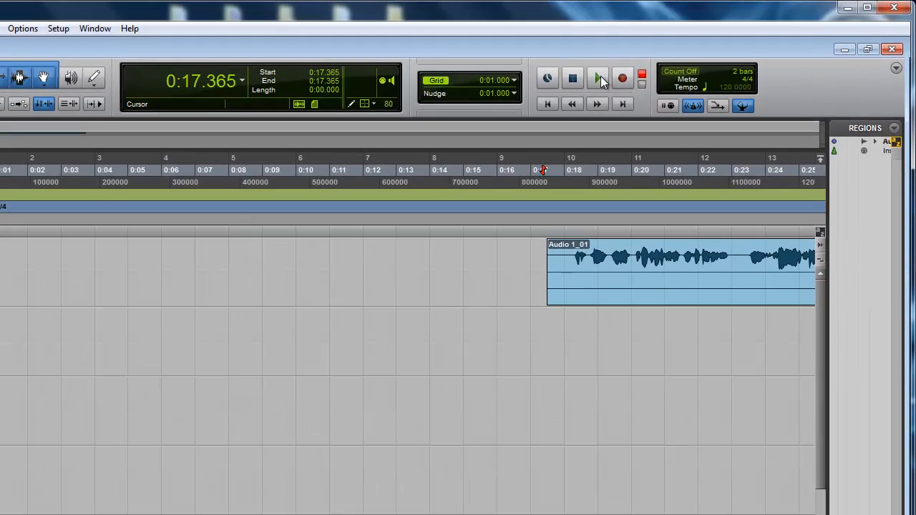
# Play back the recorded region on Audio 1 from 0:17.365 for about nine seconds and stop the transport
pyautogui.click(663, 63)
pyautogui.click(574, 77)
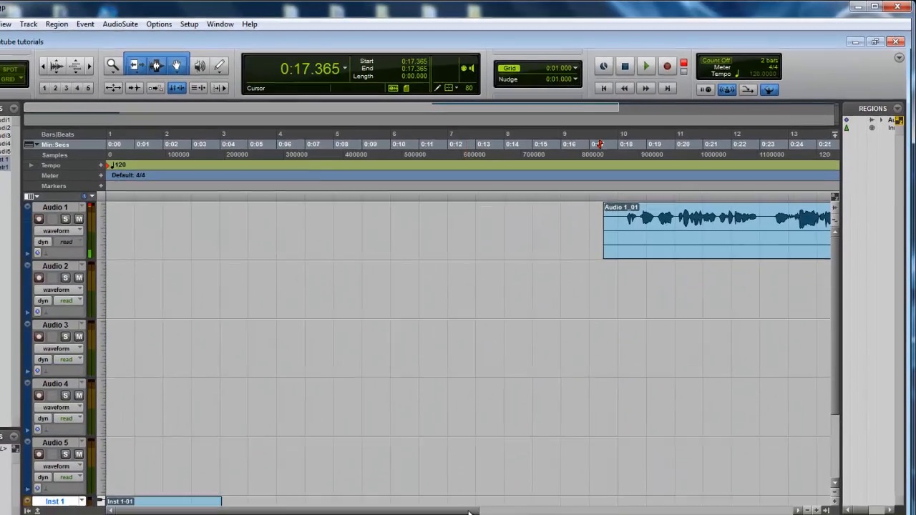
# Move the recorded Audio 1 region to the start of the session and place the edit cursor at 0:13.354 on Audio 3
pyautogui.moveTo(469, 511); pyautogui.dragTo(602, 511)
pyautogui.moveTo(633, 234); pyautogui.dragTo(209, 220)
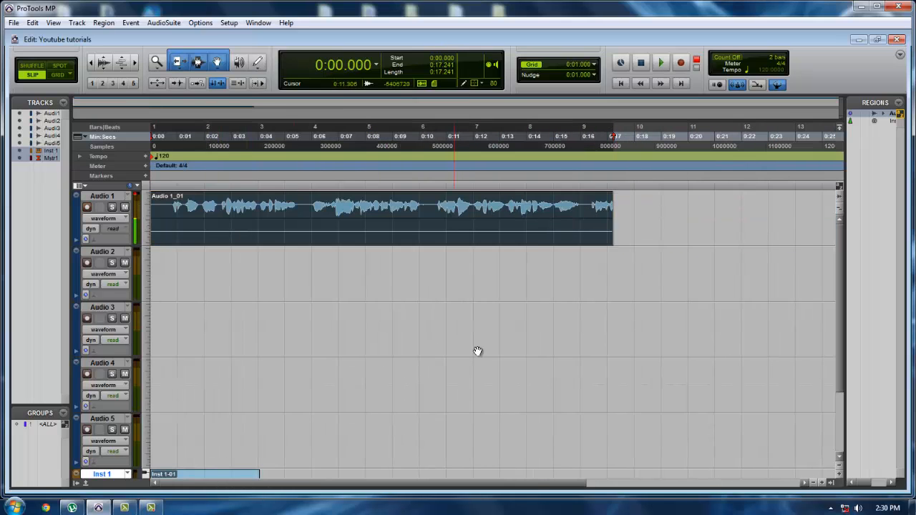
pyautogui.click(511, 313)
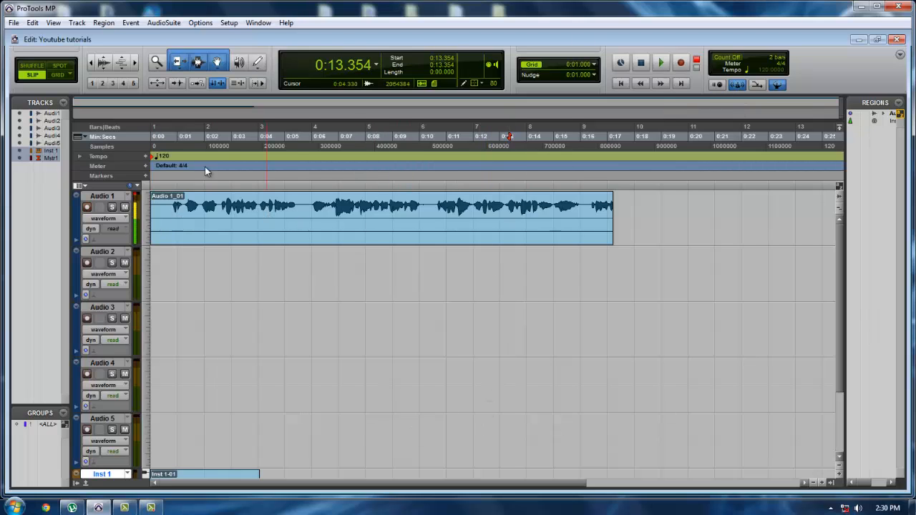
# Create a click track and play the session from 0:13.354 for about nine seconds to hear it, stopping playback
pyautogui.click(77, 22)
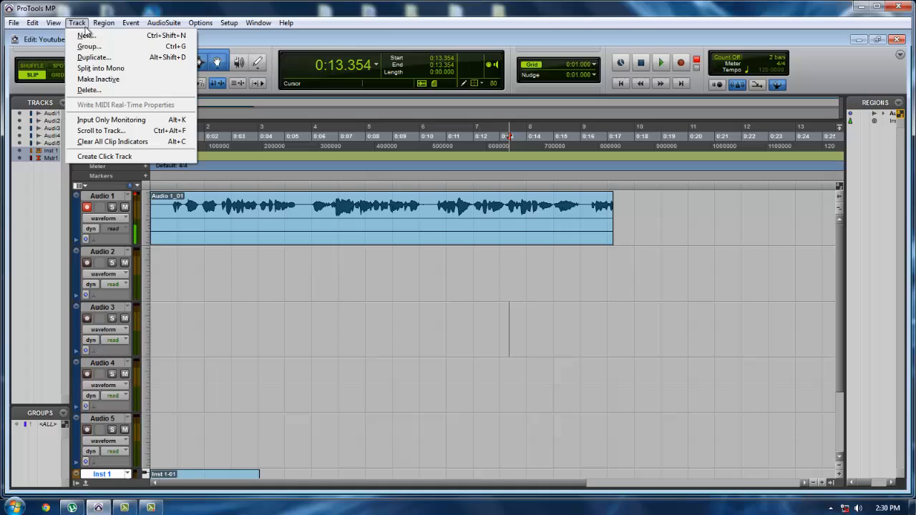
pyautogui.click(127, 156)
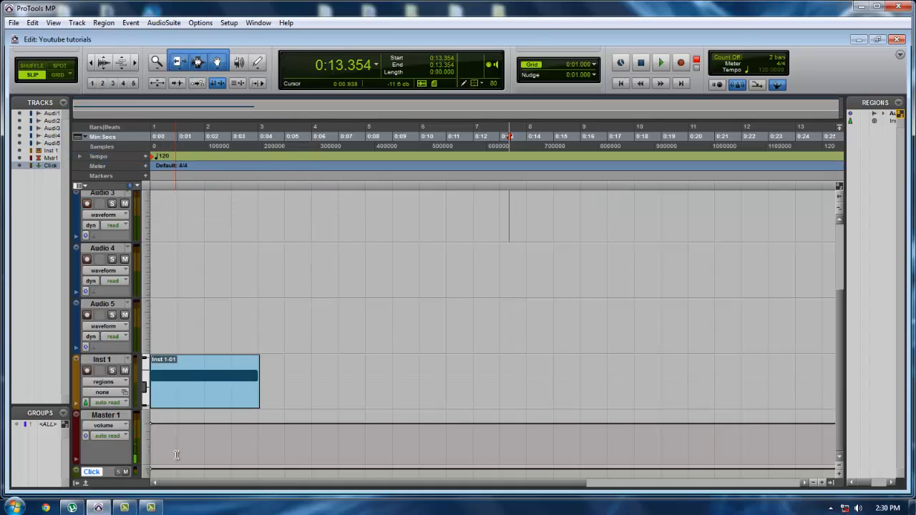
pyautogui.scroll(3, 195, 417)
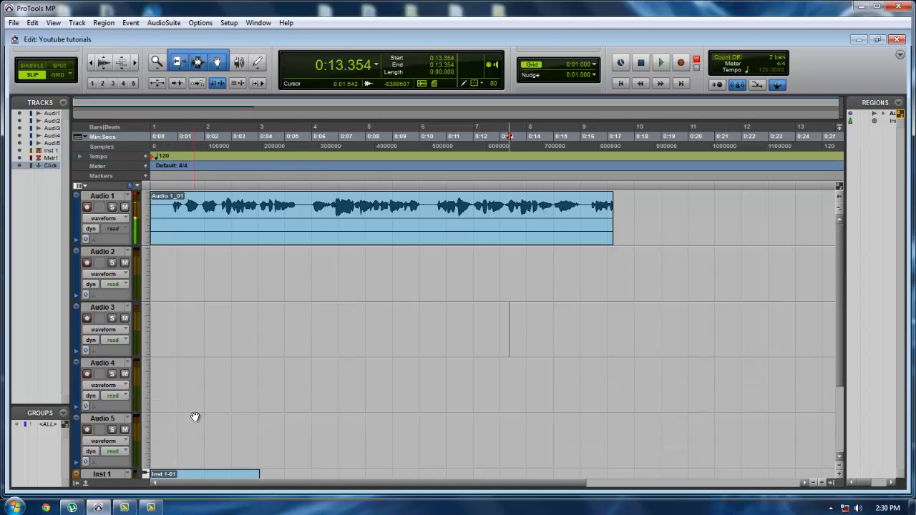
pyautogui.click(662, 66)
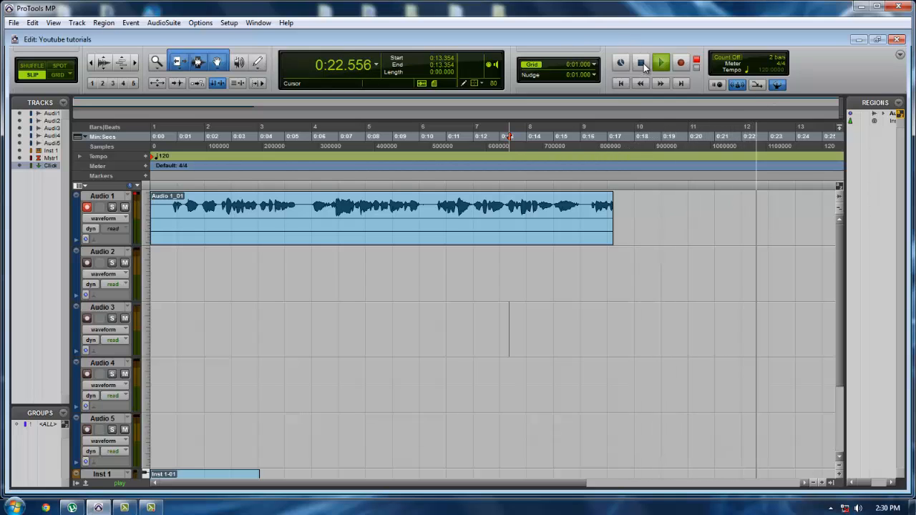
pyautogui.click(642, 63)
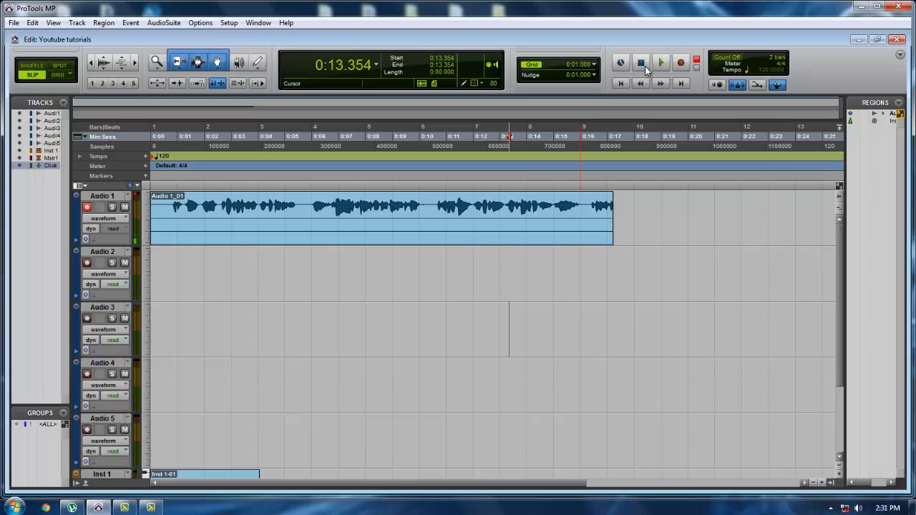